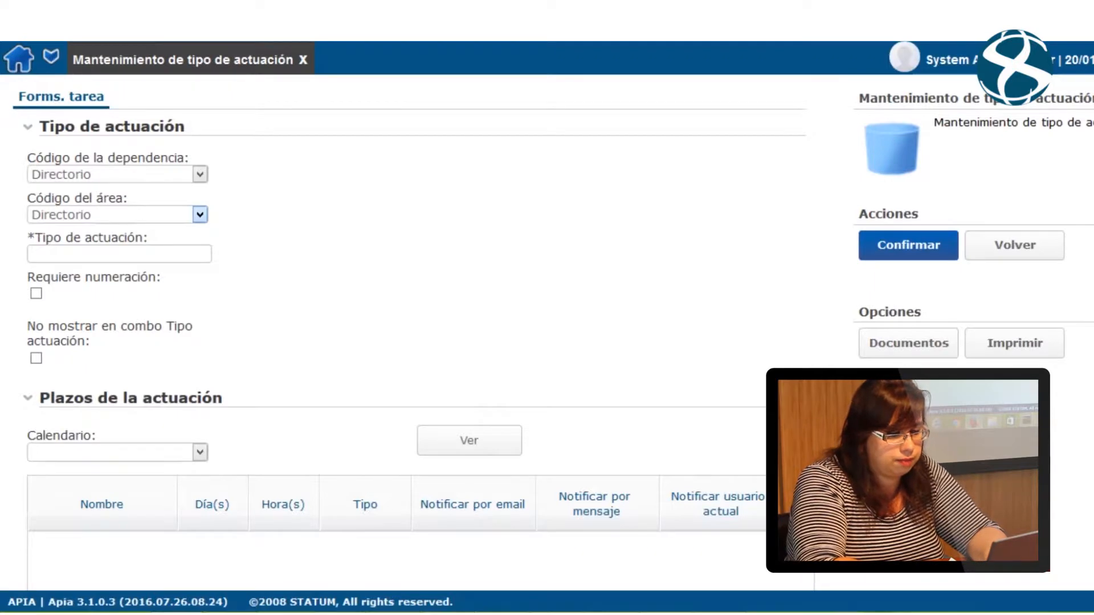
Check the list in Notepad, enter Informar as the Tipo de actuación in the Apia form, and save the record.
key("alt+Tab")
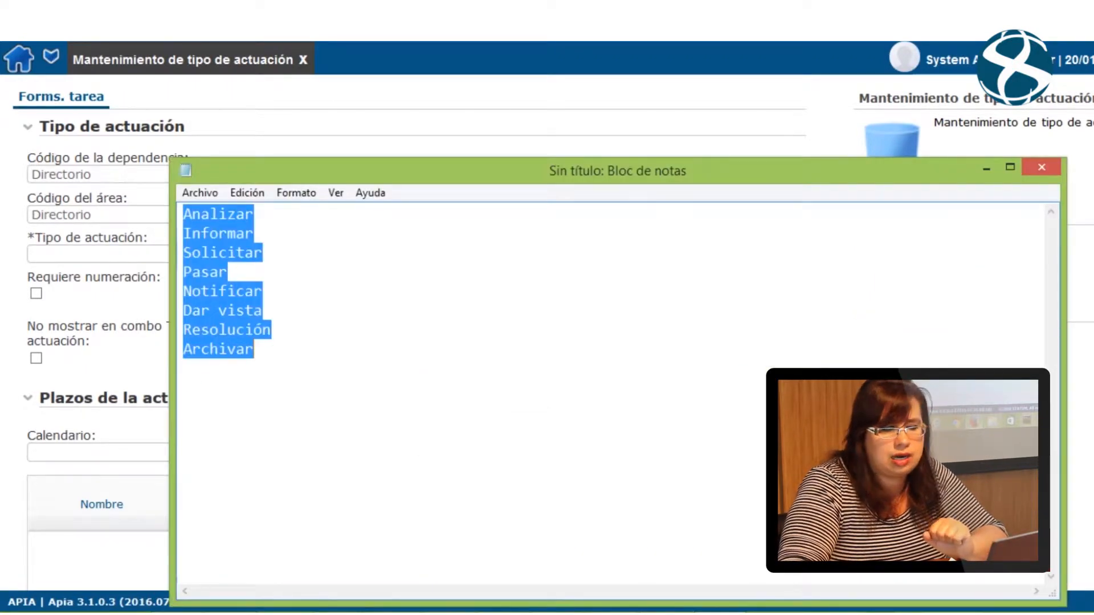
key("alt+Tab")
type("Informar")
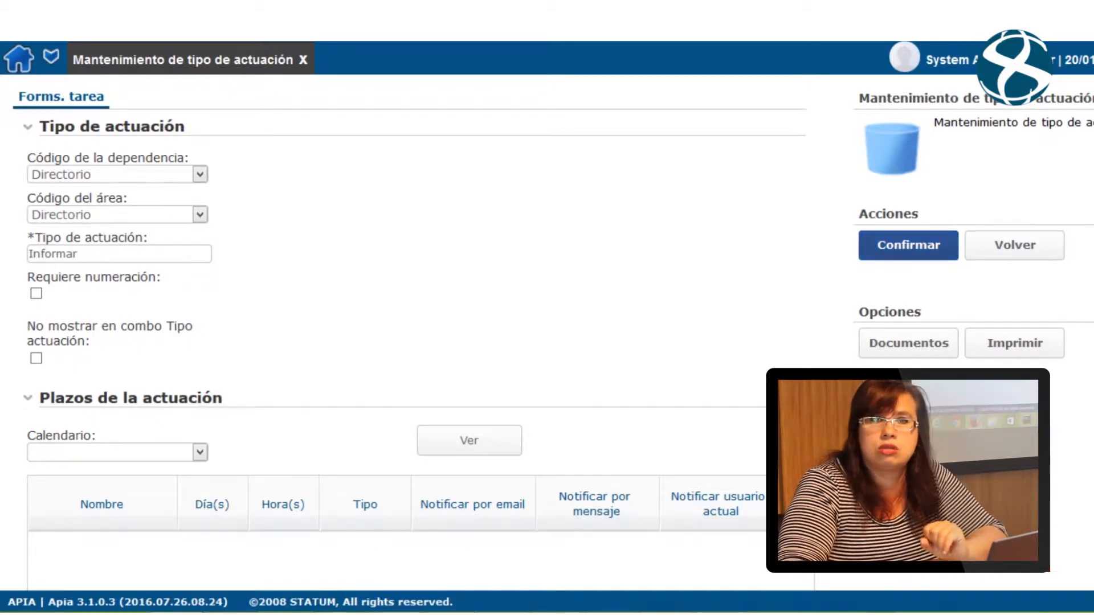
left_click(908, 246)
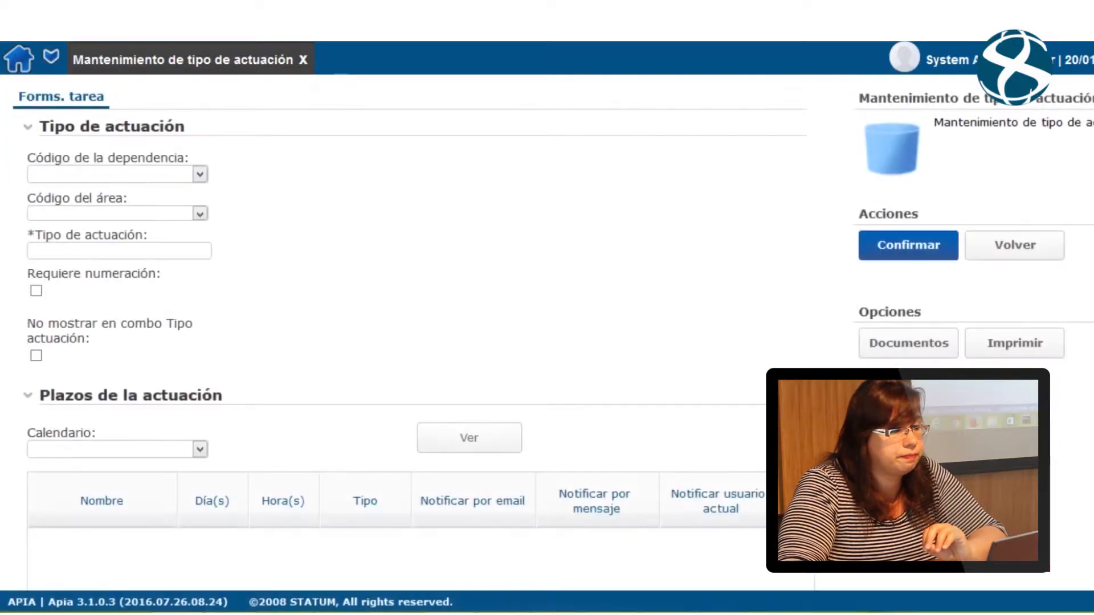
Create the tipo de actuación Solicitar, taken from the Notepad list, with dependencia and área both set to Directorio, and save it.
left_click(200, 174)
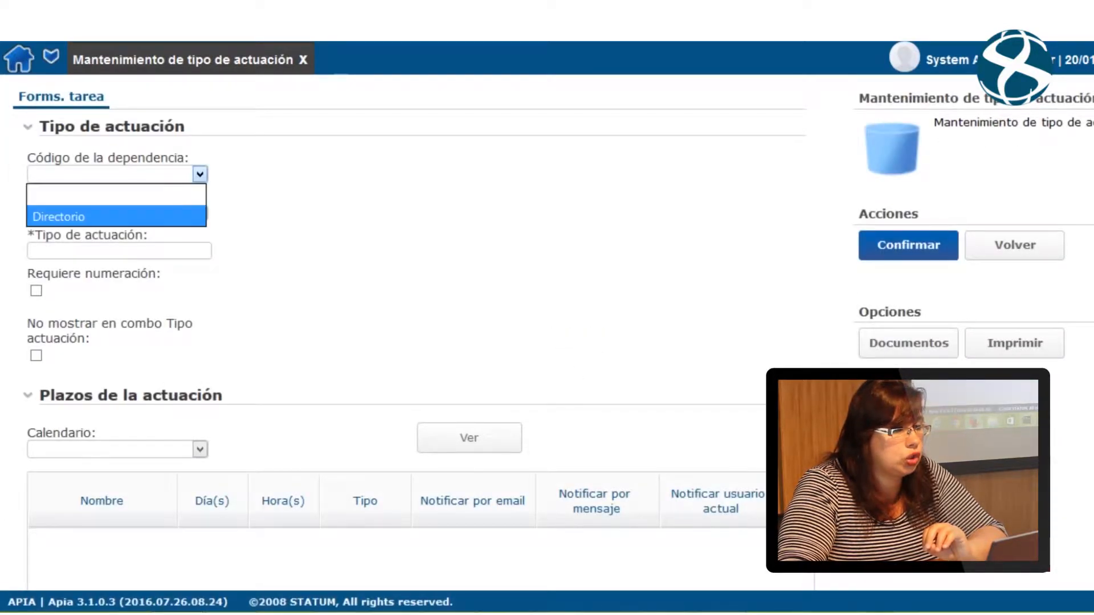
left_click(62, 217)
left_click(200, 215)
left_click(57, 254)
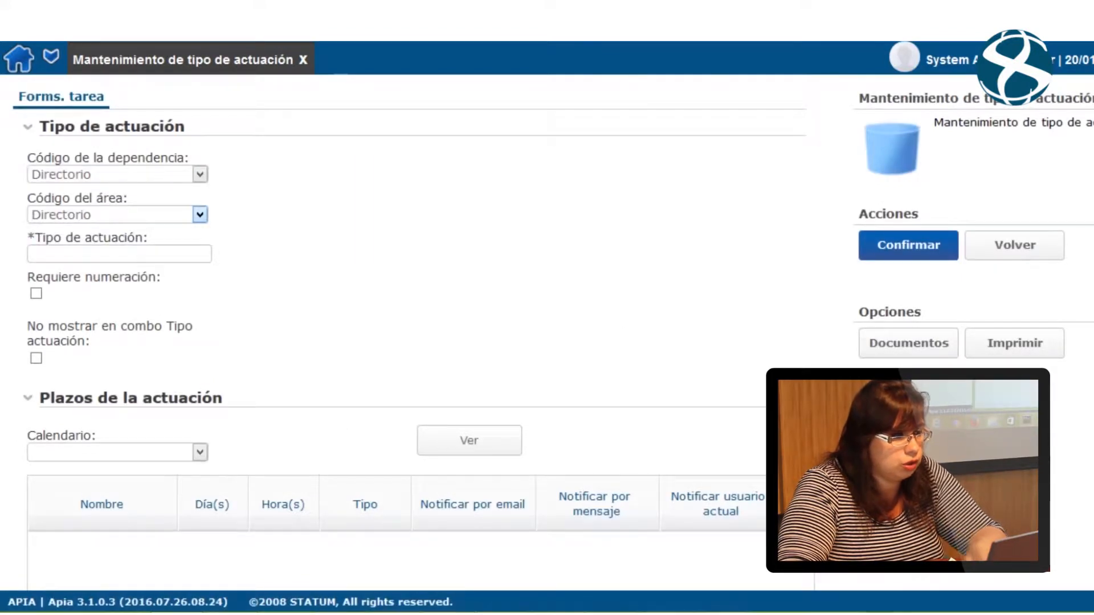
left_click(79, 254)
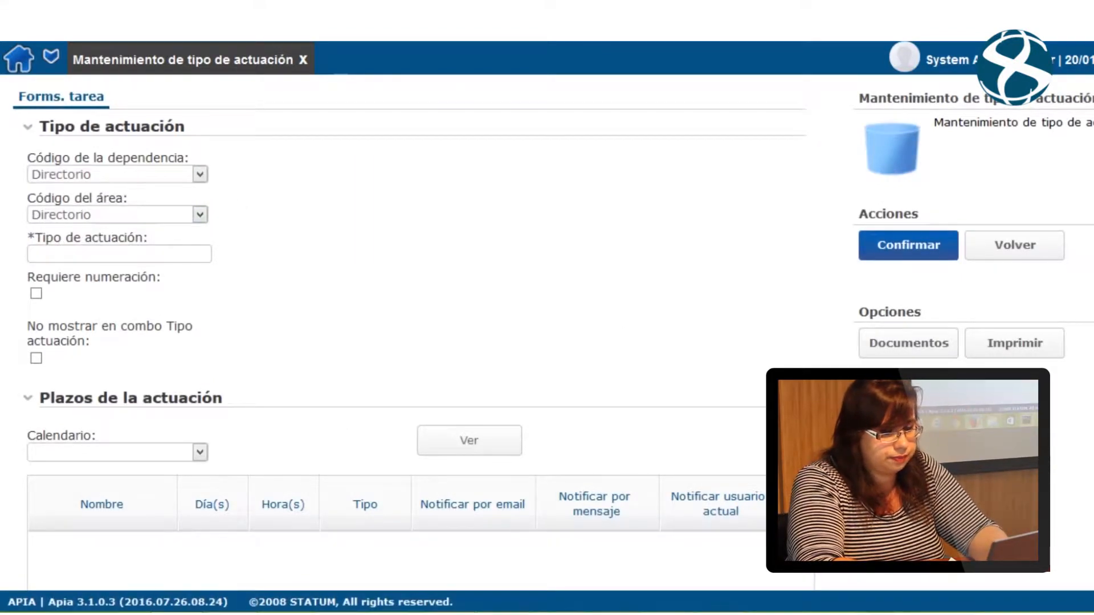
key("alt+Tab")
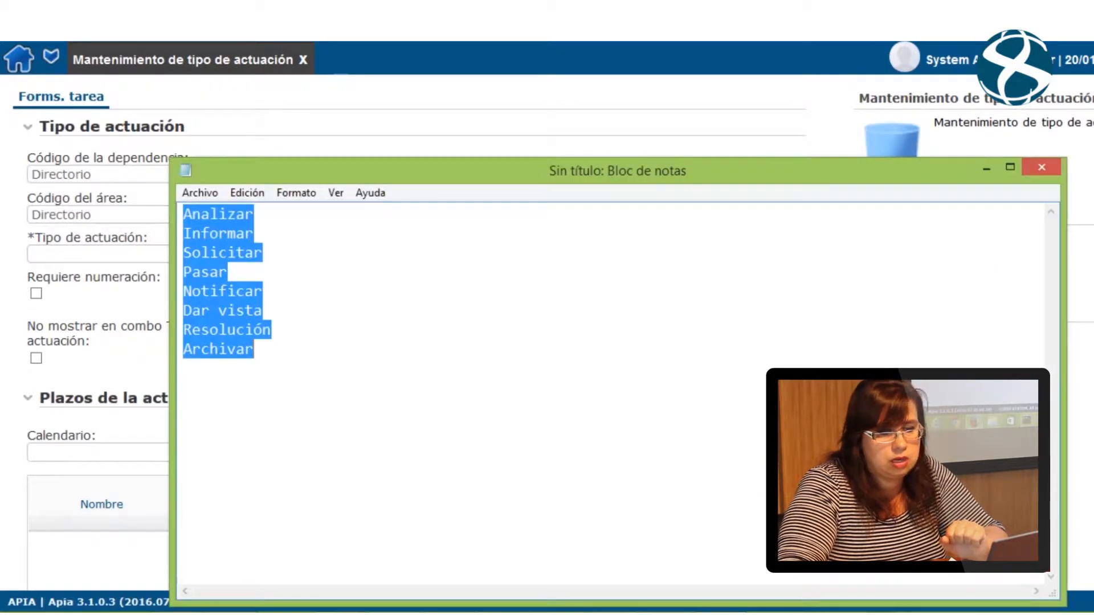
key("alt+Tab")
type("Solicitar")
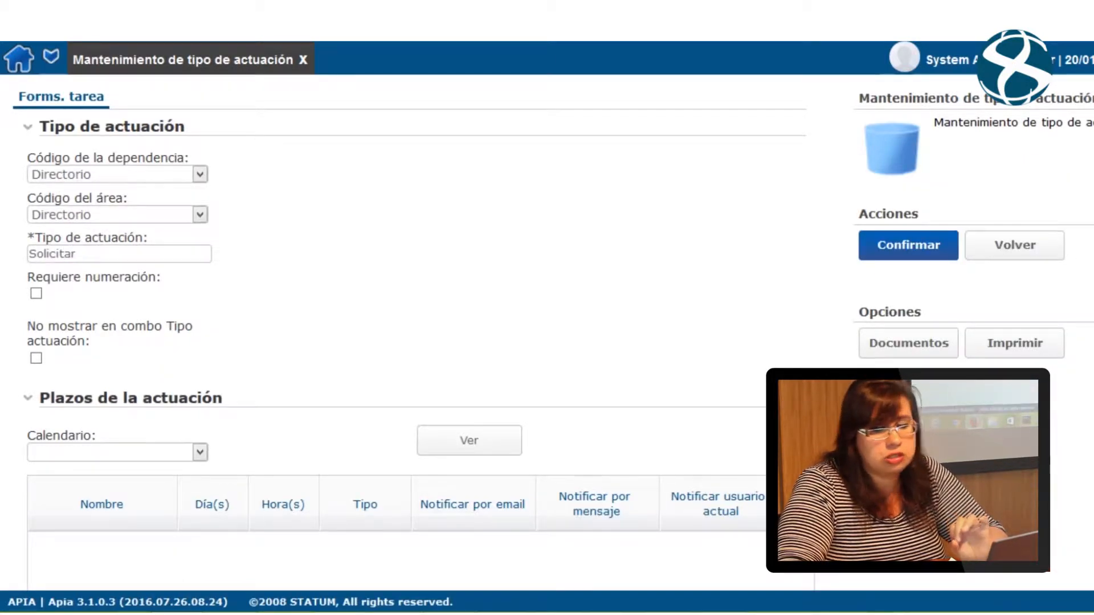
left_click(908, 245)
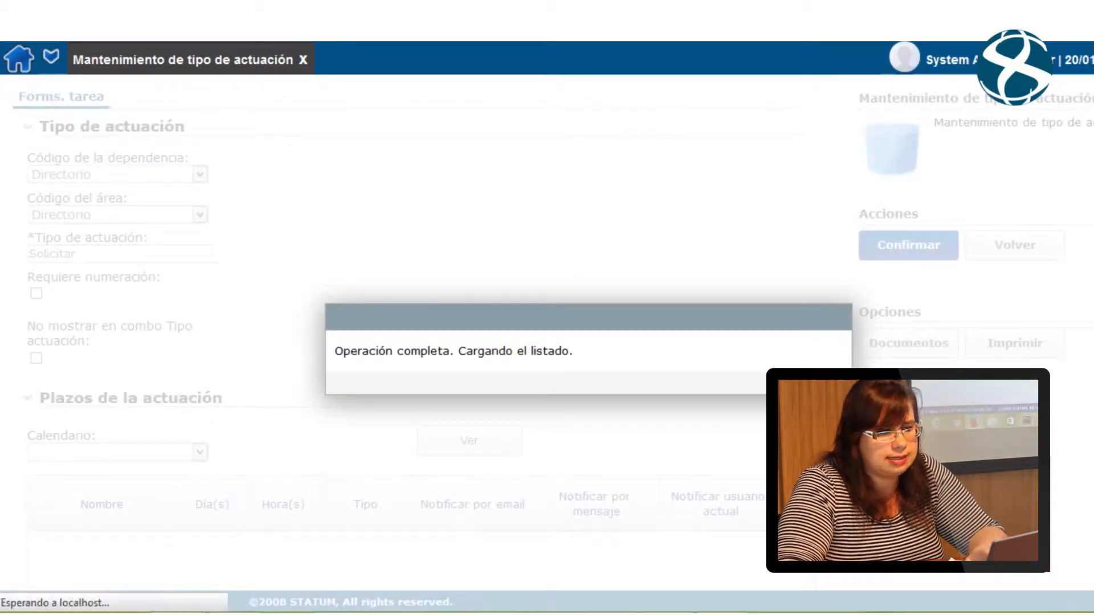
Create a new tipo de actuación named Pasar with dependencia and área both set to Directorio, and save it.
left_click(913, 437)
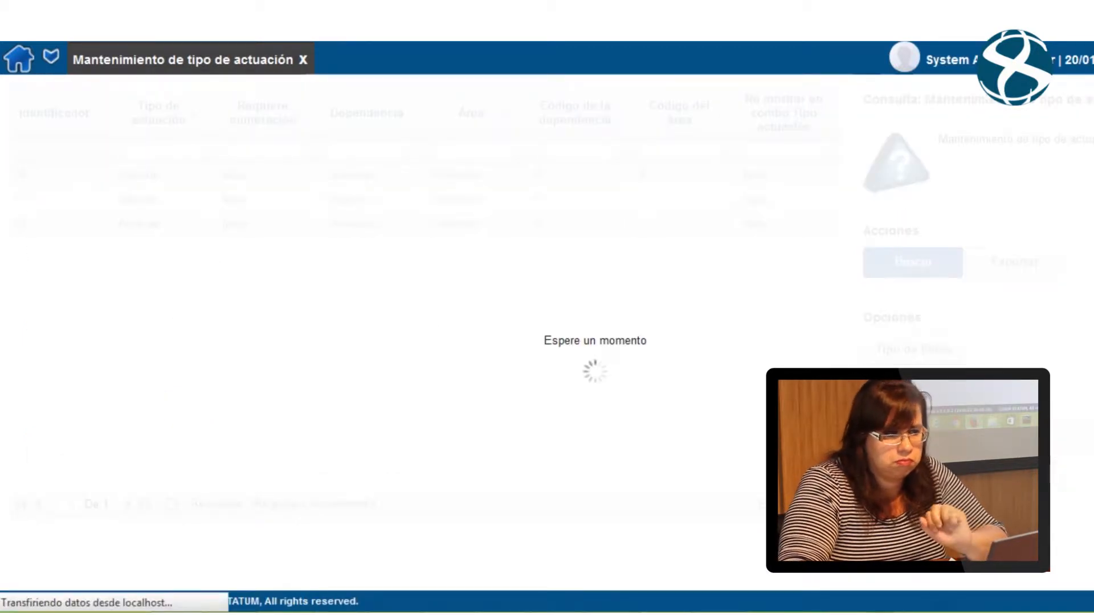
left_click(119, 251)
type("Pasar")
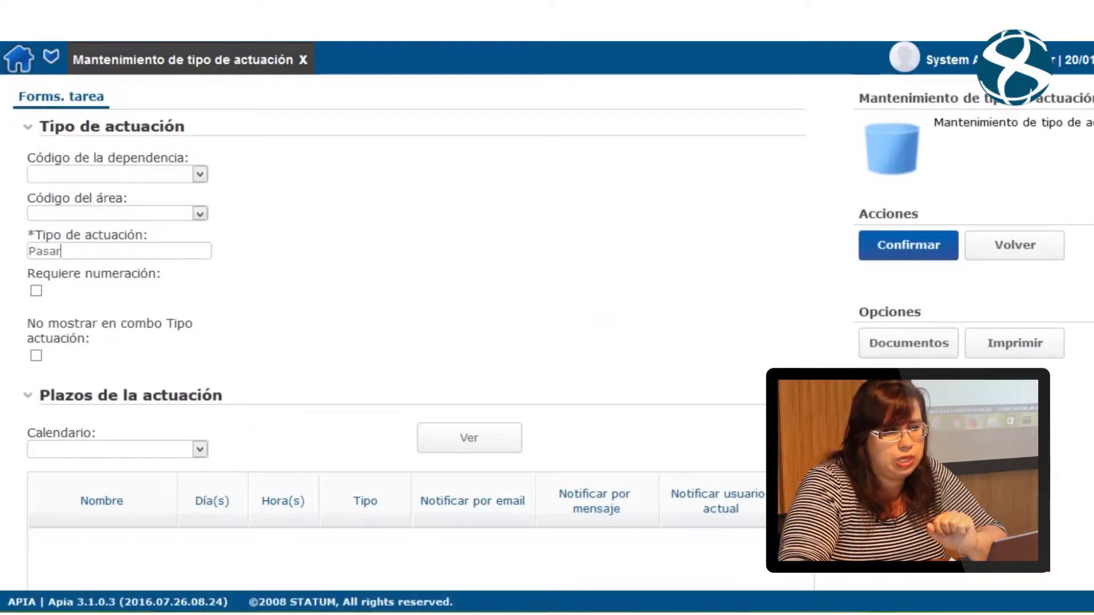
left_click(200, 214)
left_click(200, 214)
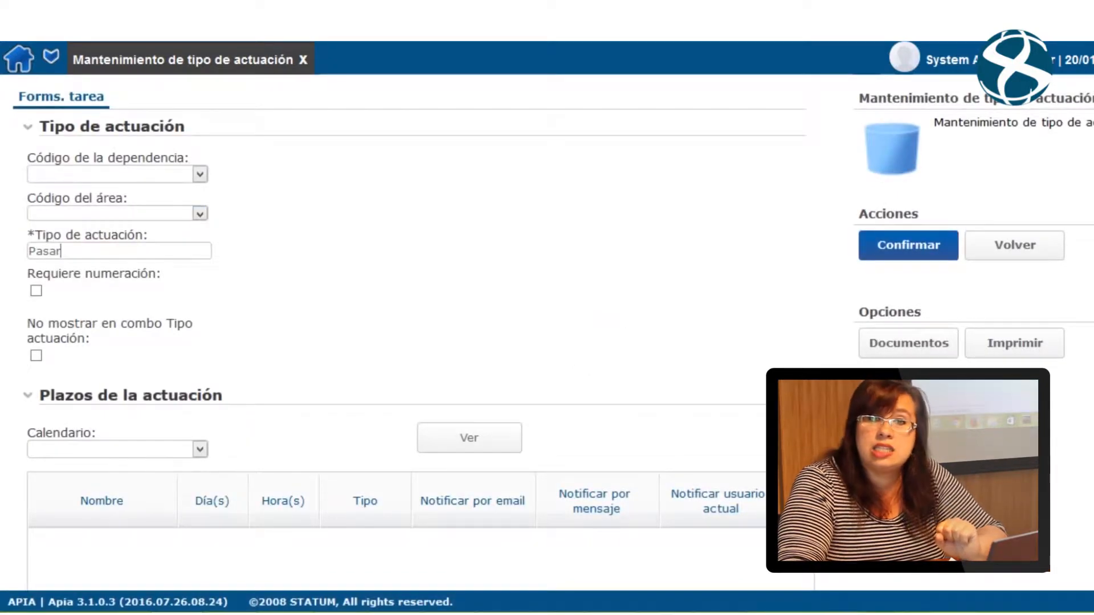
left_click(200, 174)
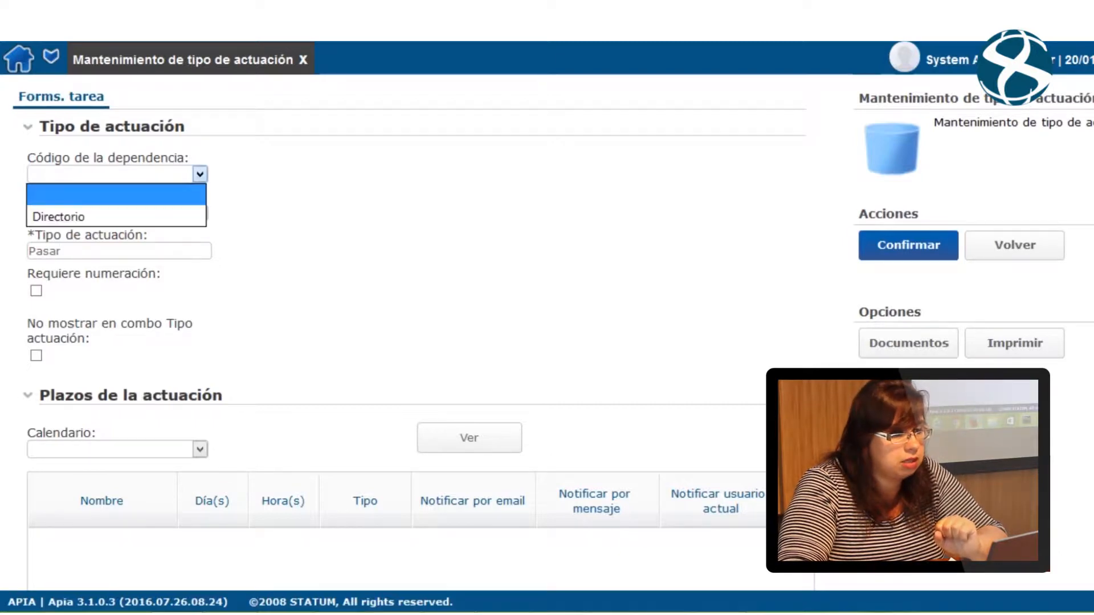
left_click(74, 215)
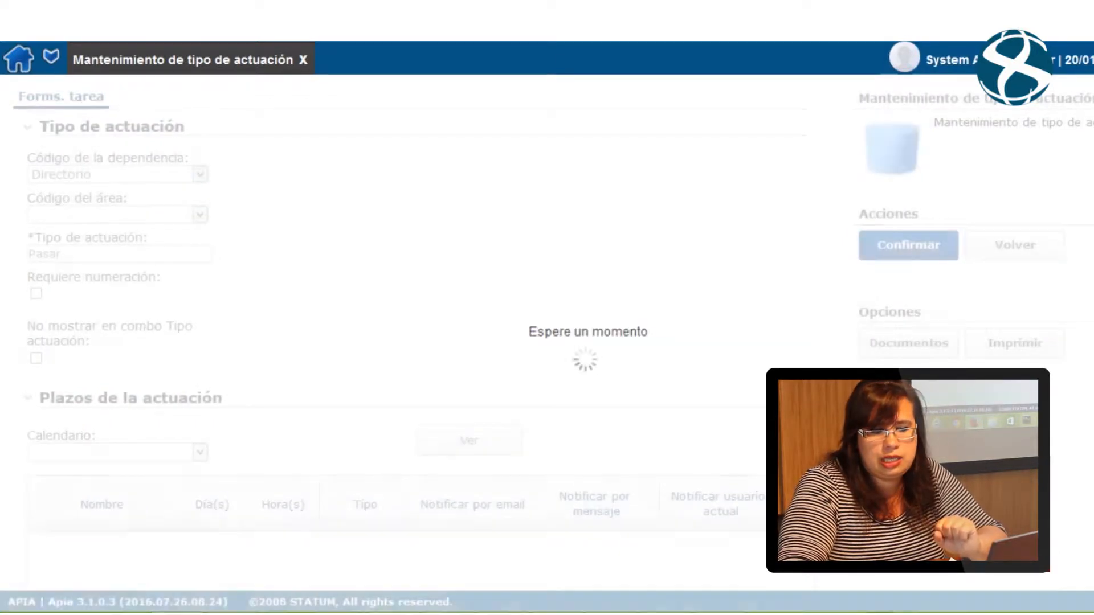
left_click(200, 214)
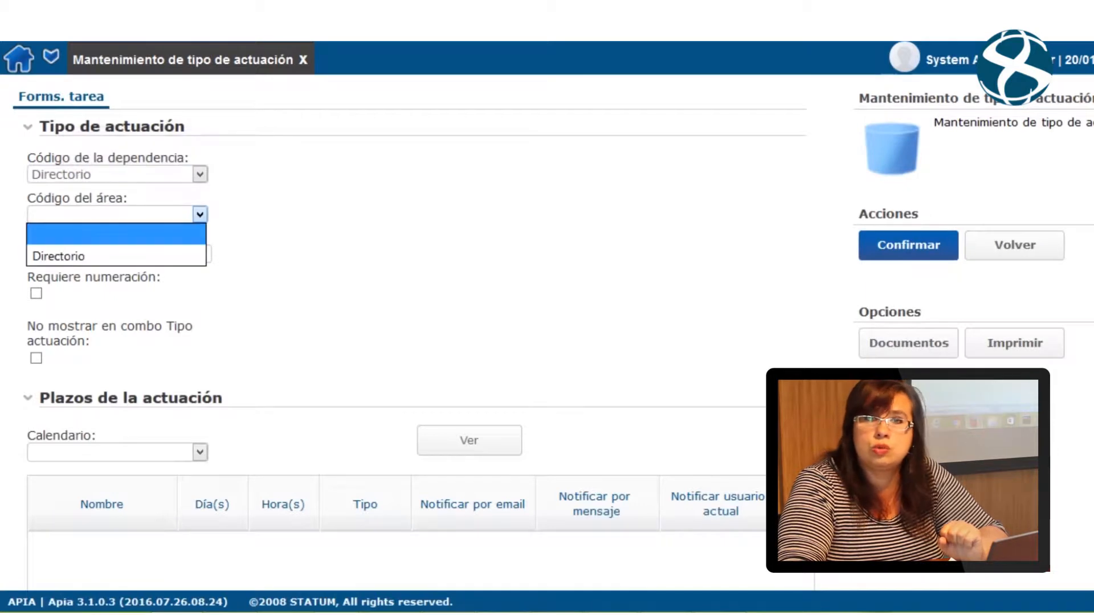
left_click(62, 254)
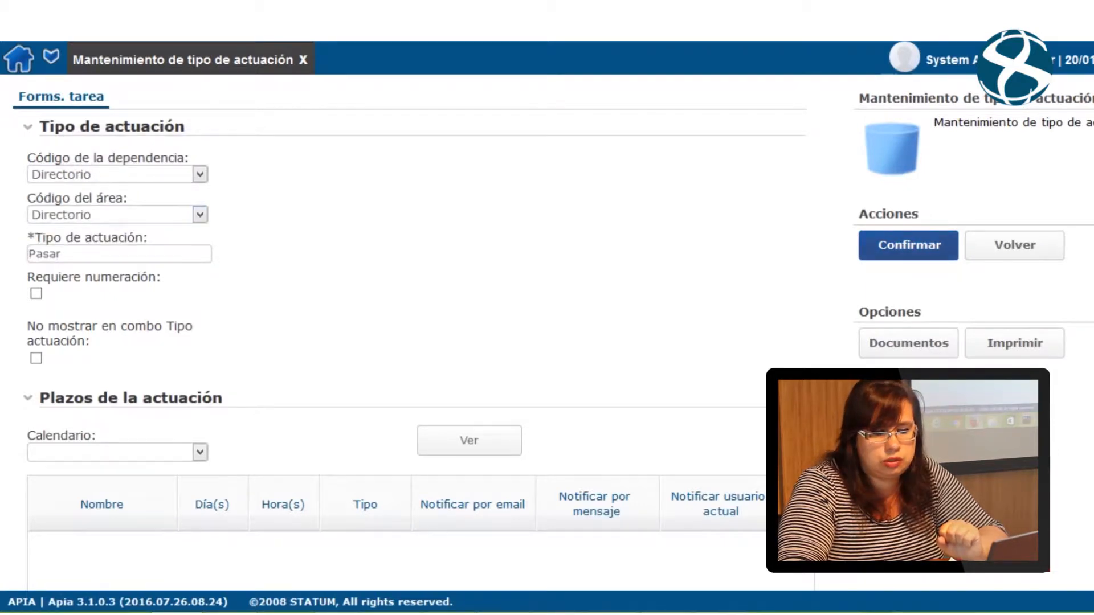
left_click(912, 245)
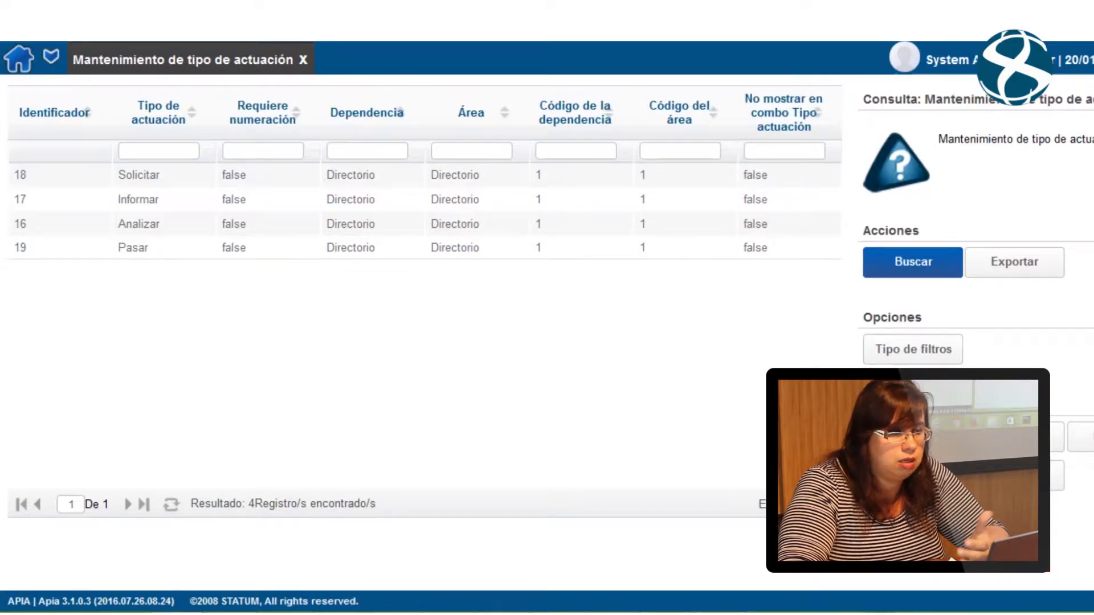
Create the tipo de actuación Notificar, taken from the Notepad list, with dependencia and área both set to Directorio, and save it.
left_click(913, 437)
key("alt+Tab")
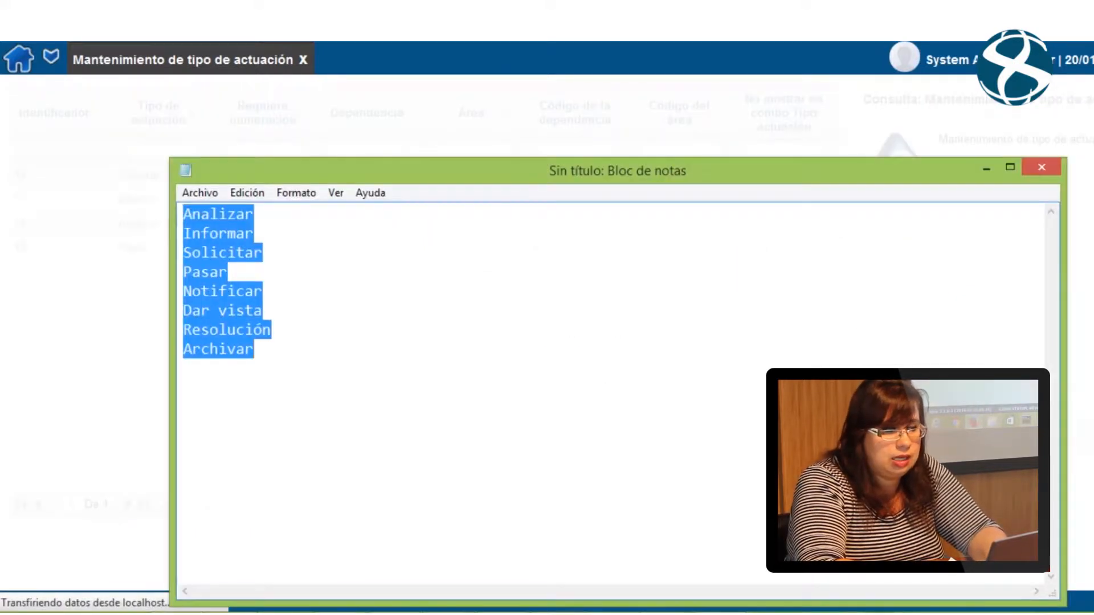
left_click(254, 349)
key("alt+Tab")
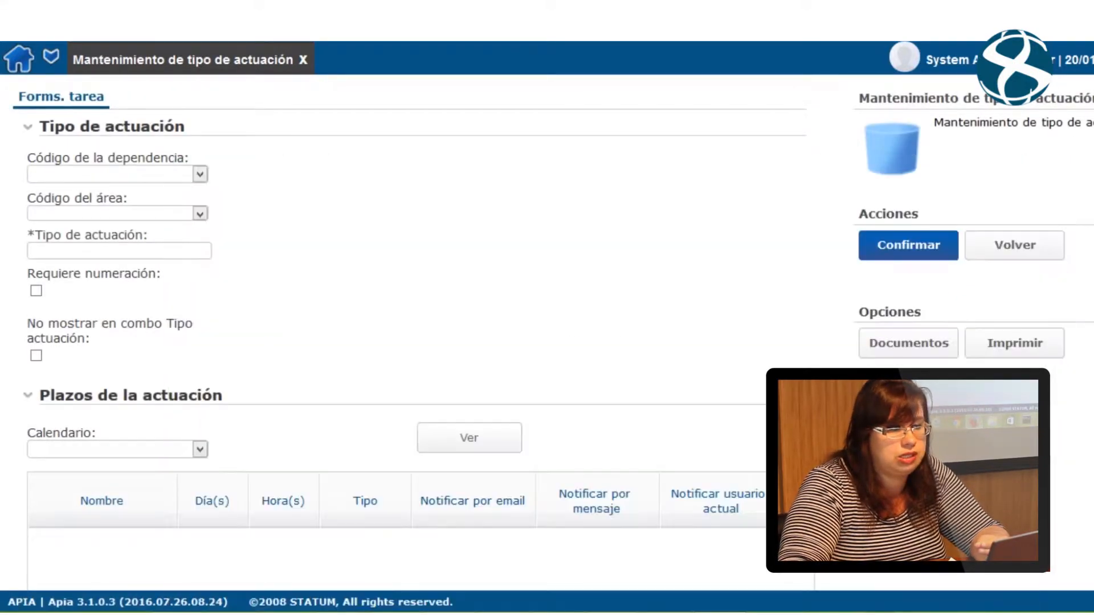
type("Notificar")
left_click(199, 174)
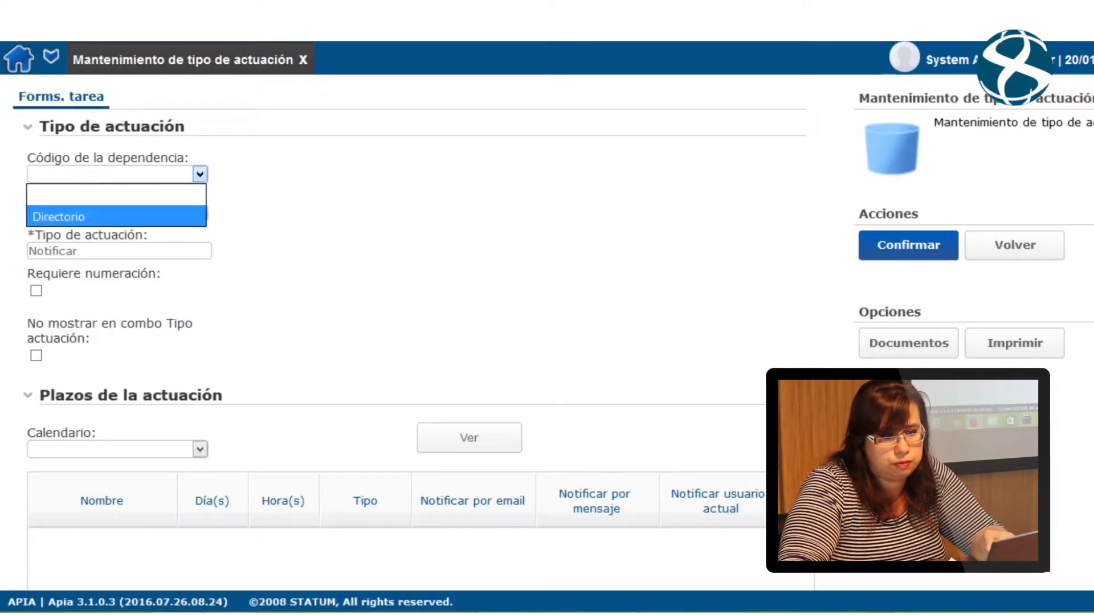
left_click(91, 216)
left_click(200, 215)
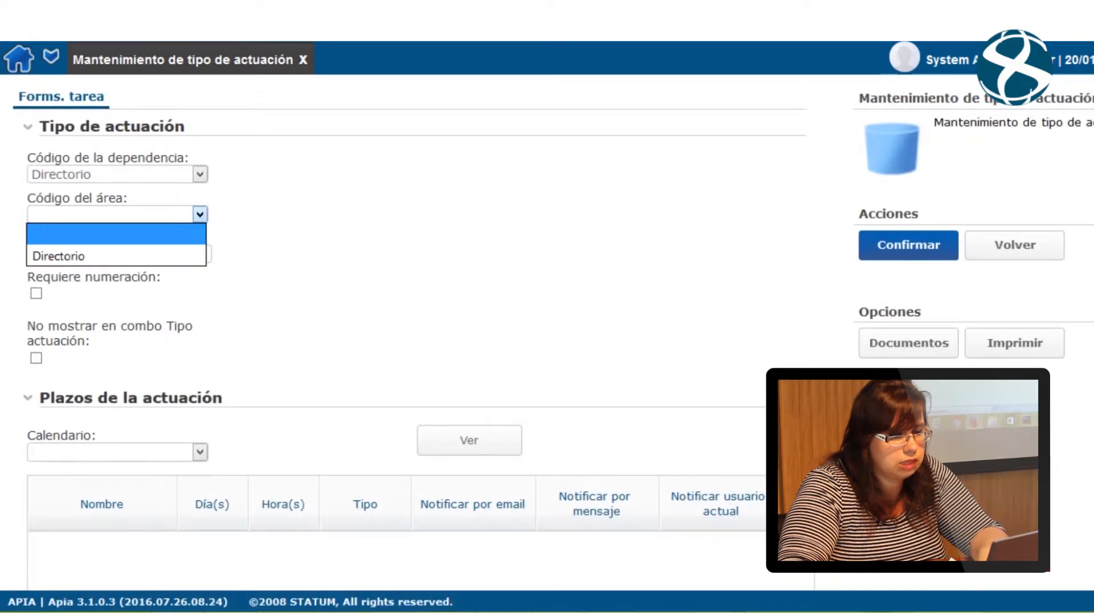
left_click(92, 256)
left_click(908, 245)
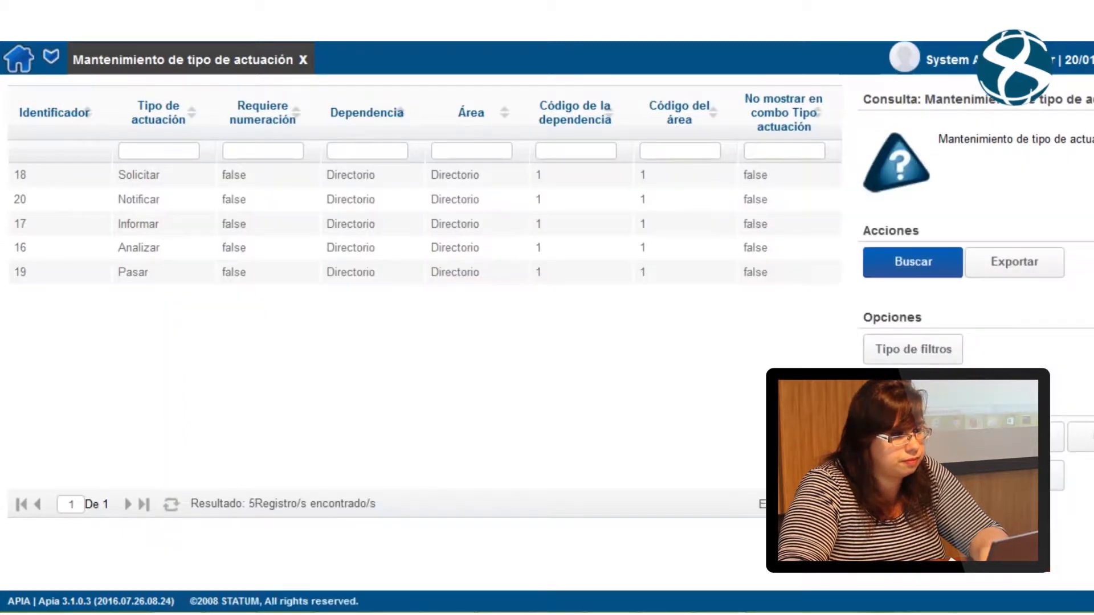
Create a new tipo de actuación named Dar vista with dependencia and área both set to Directorio, and save it.
left_click(1020, 476)
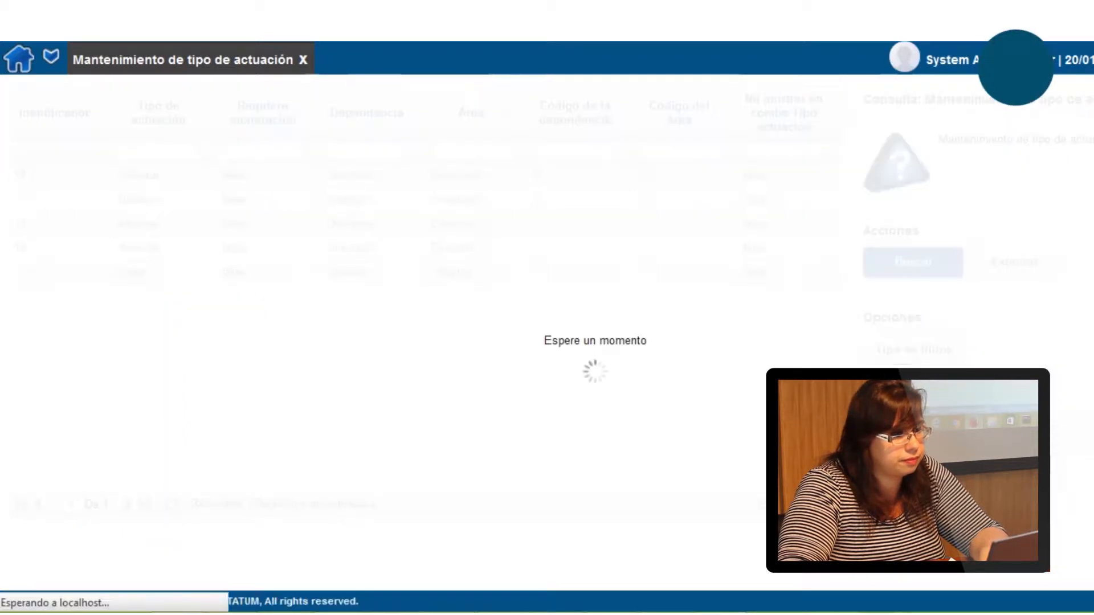
left_click(200, 174)
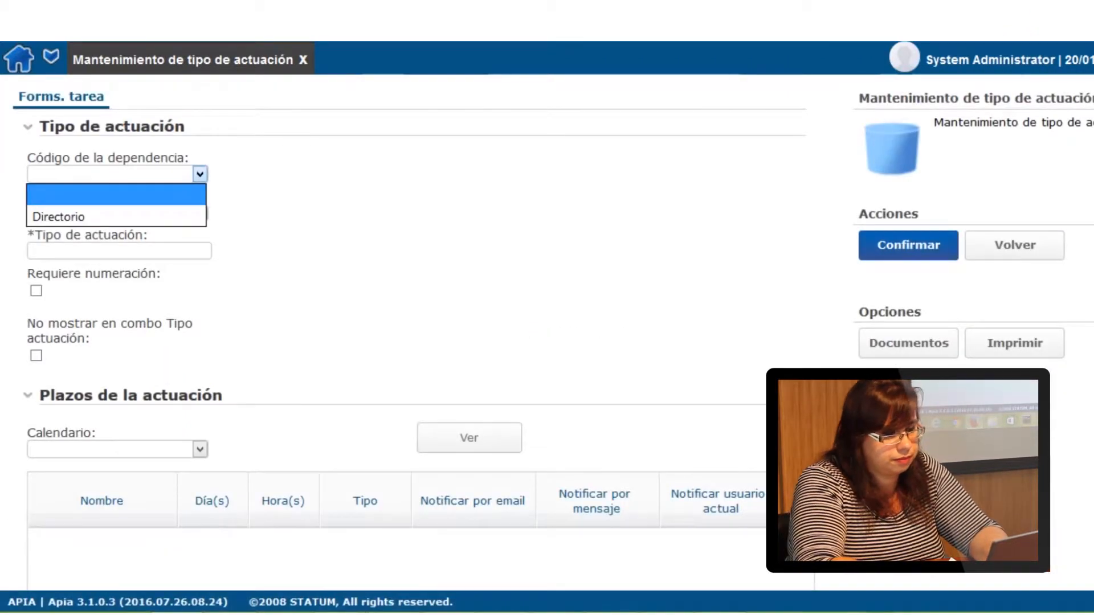
left_click(59, 218)
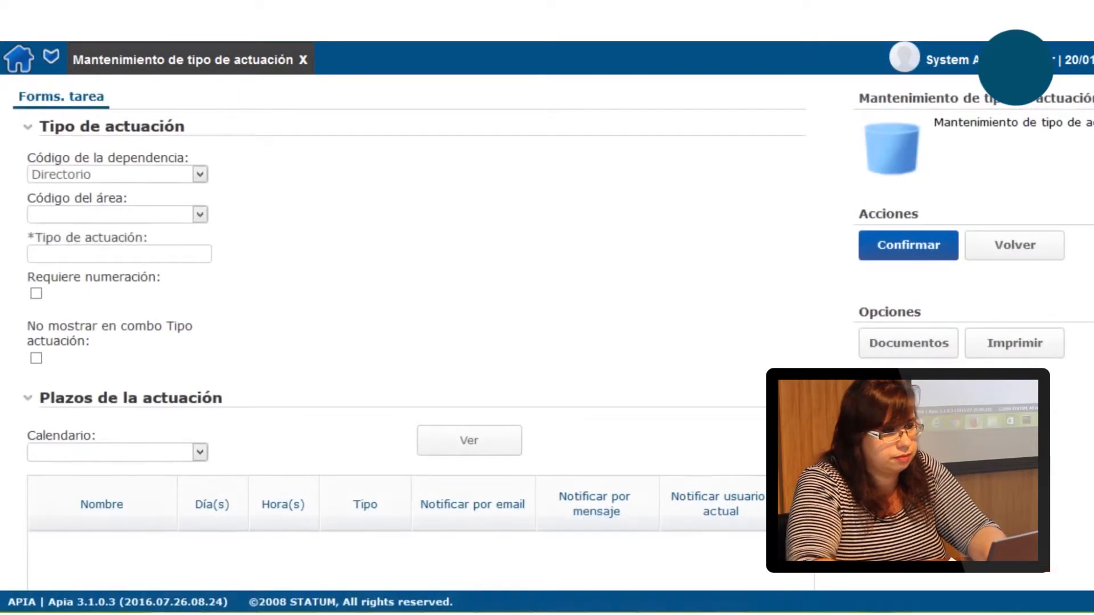
left_click(200, 214)
left_click(59, 256)
left_click(59, 254)
type("S")
key("BackSpace")
type("Dar vista")
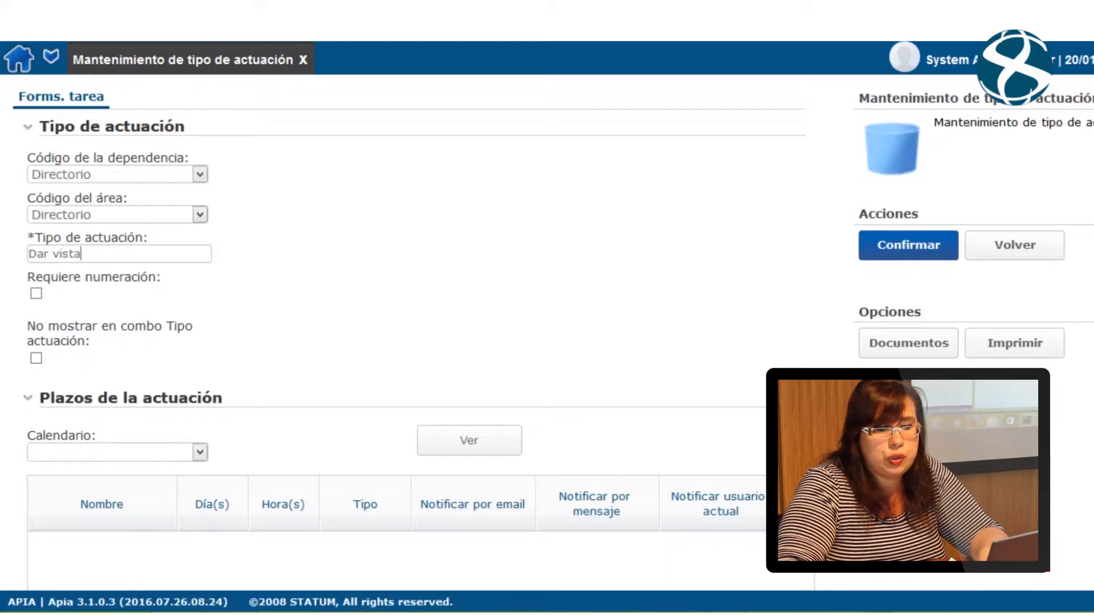
key("Return")
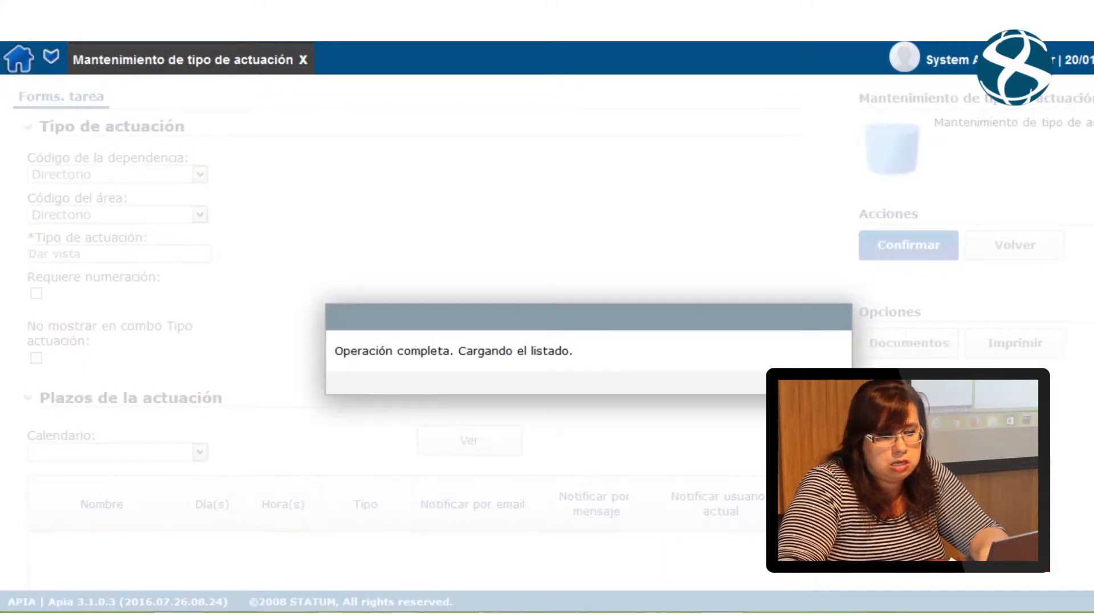
Switch to the Notepad list and change the Resolución entry to Resolver.
key("alt+Tab")
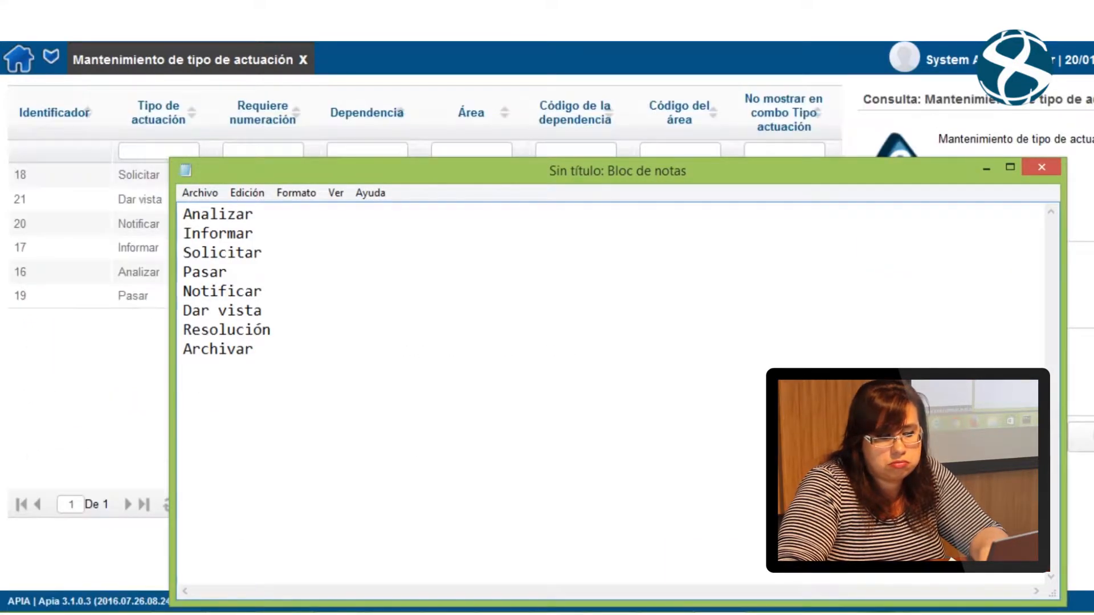
left_click(272, 329)
key("Right")
key("Left")
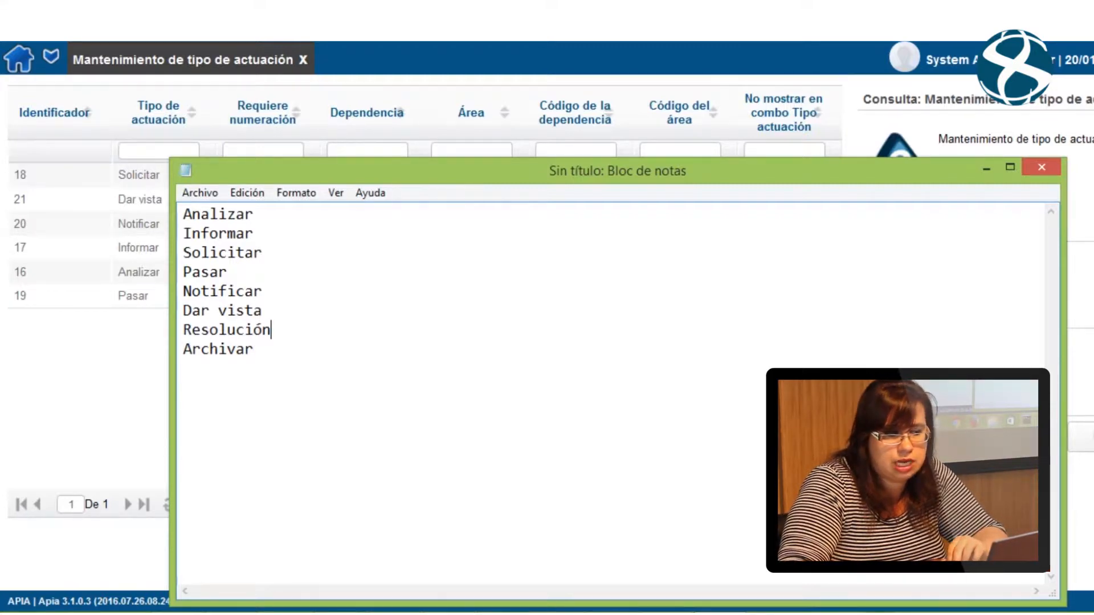
key("BackSpace")
key("BackSpace")
key("BackSpace")
key("BackSpace")
key("BackSpace")
type("ver")
key("Down")
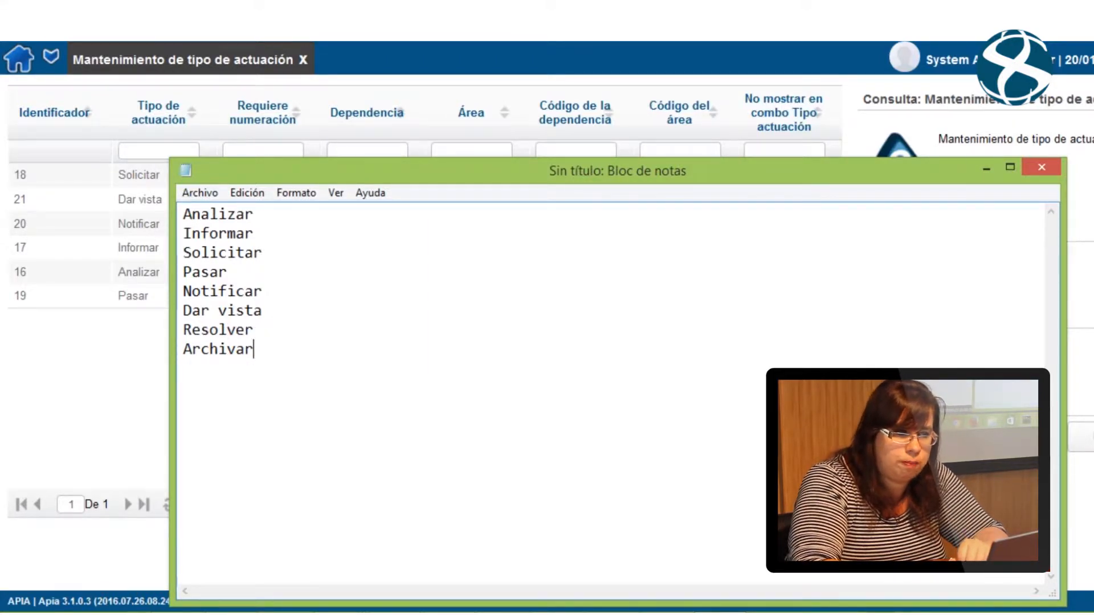
Change the Resolver entry in the Notepad list back to Resolución.
key("Up")
key("BackSpace")
key("BackSpace")
key("BackSpace")
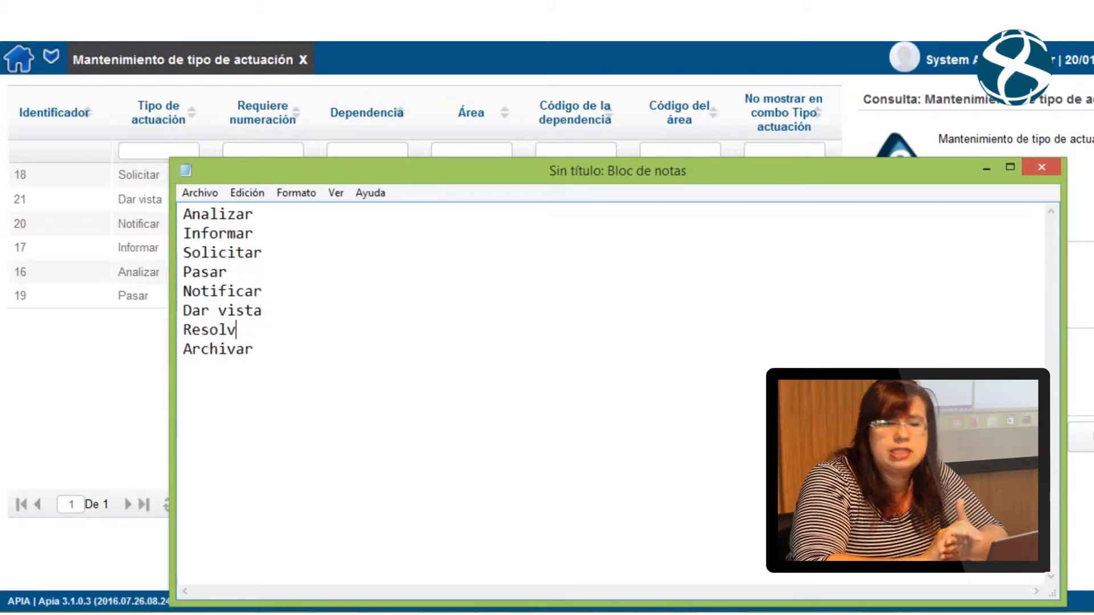
type("uci")
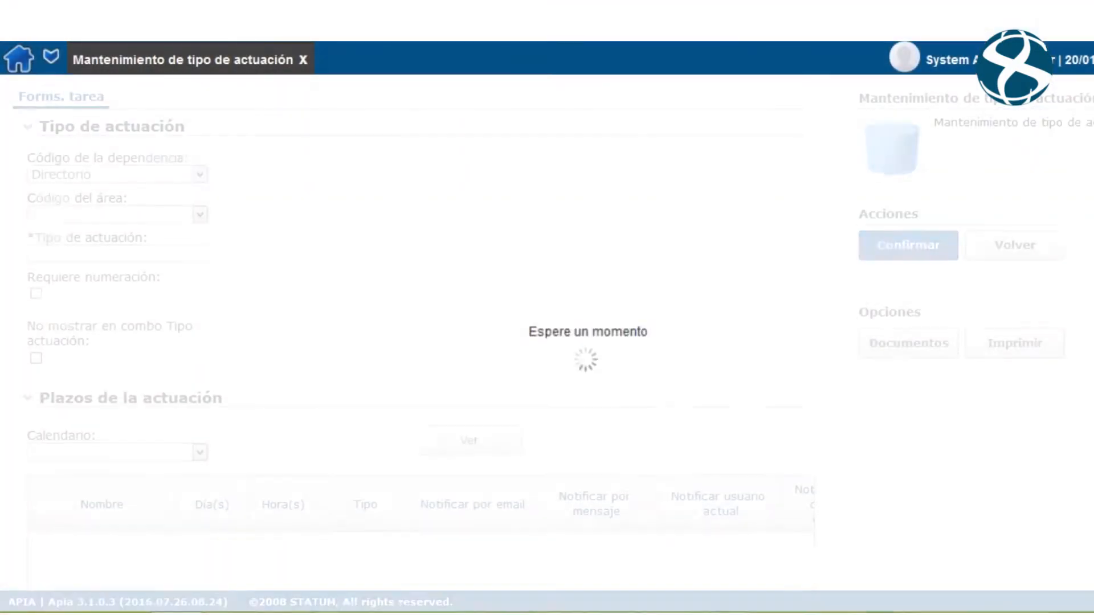
Set the área of the new record to Directorio, enter Resolución as its Tipo de actuación, and save it.
left_click(200, 214)
left_click(61, 254)
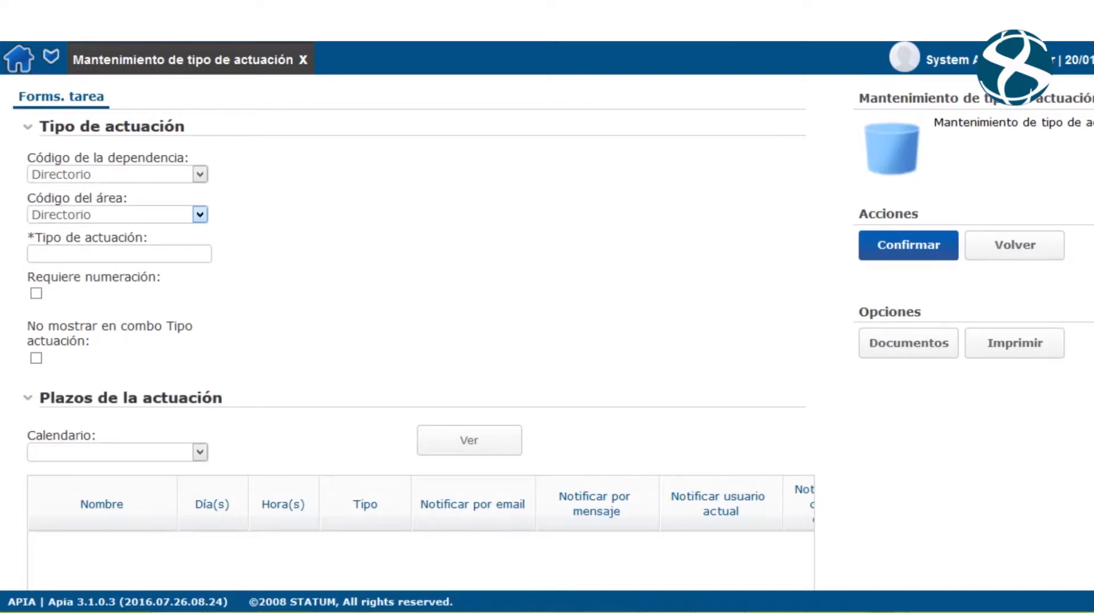
type("Resolución")
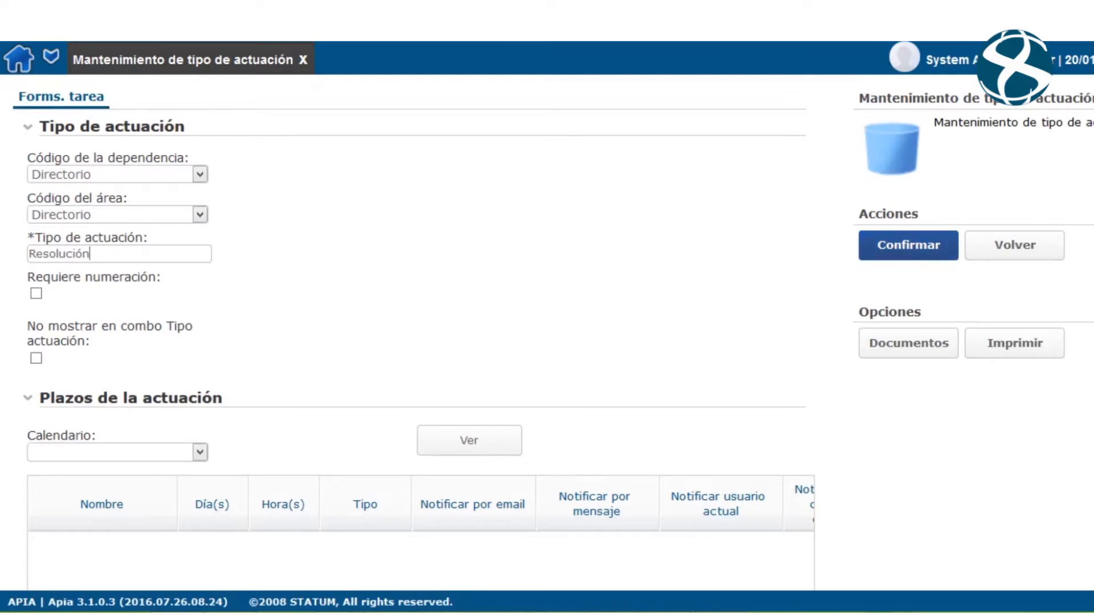
left_click(908, 245)
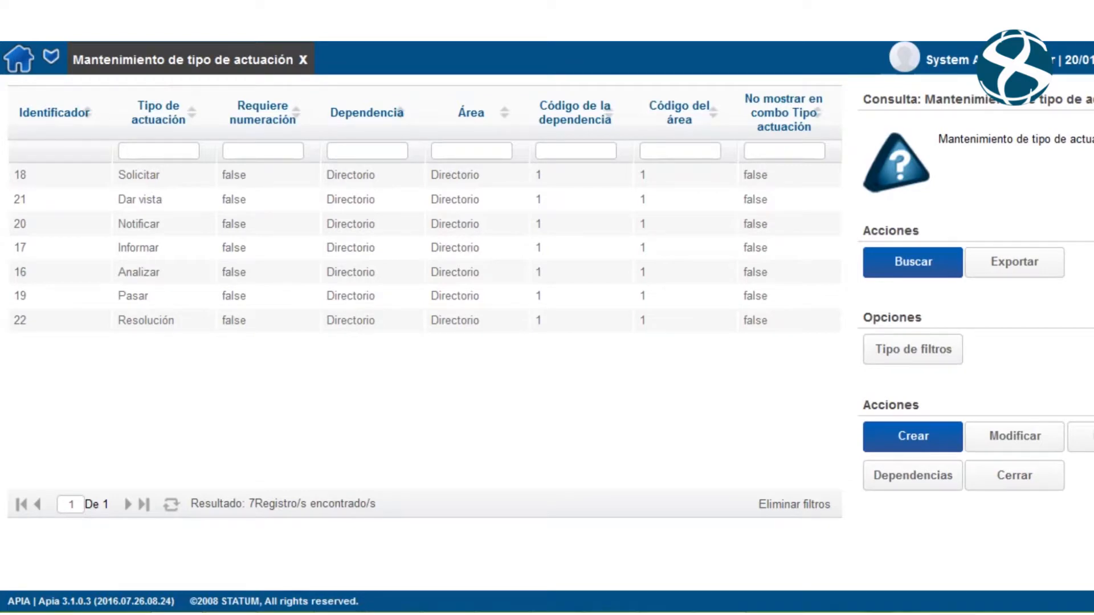
Create a new tipo de actuación named Archivar with dependencia and área both set to Directorio, and save it.
left_click(913, 436)
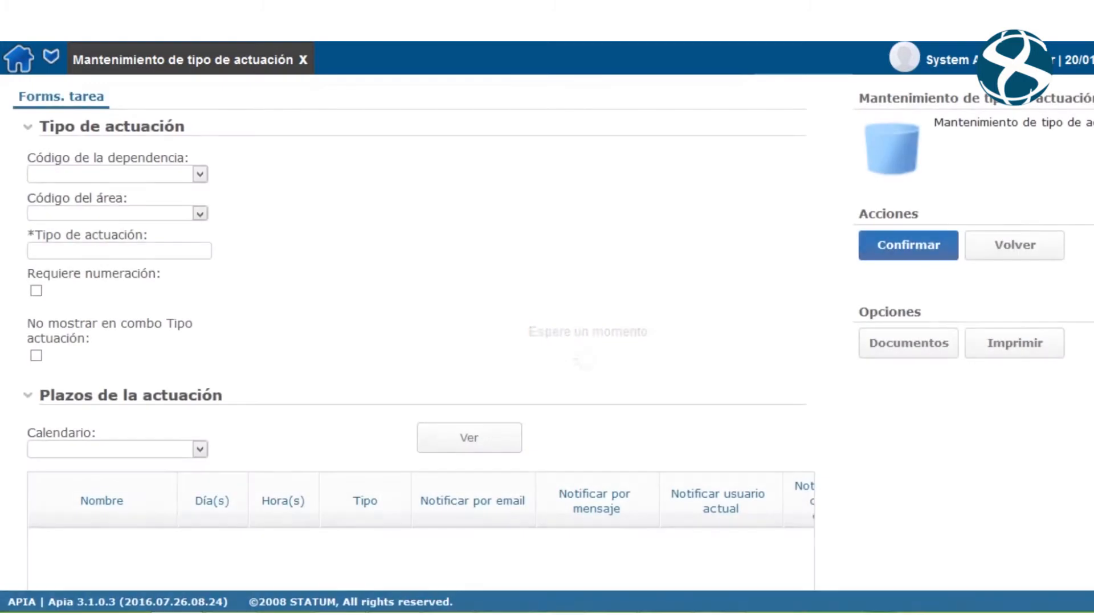
left_click(200, 174)
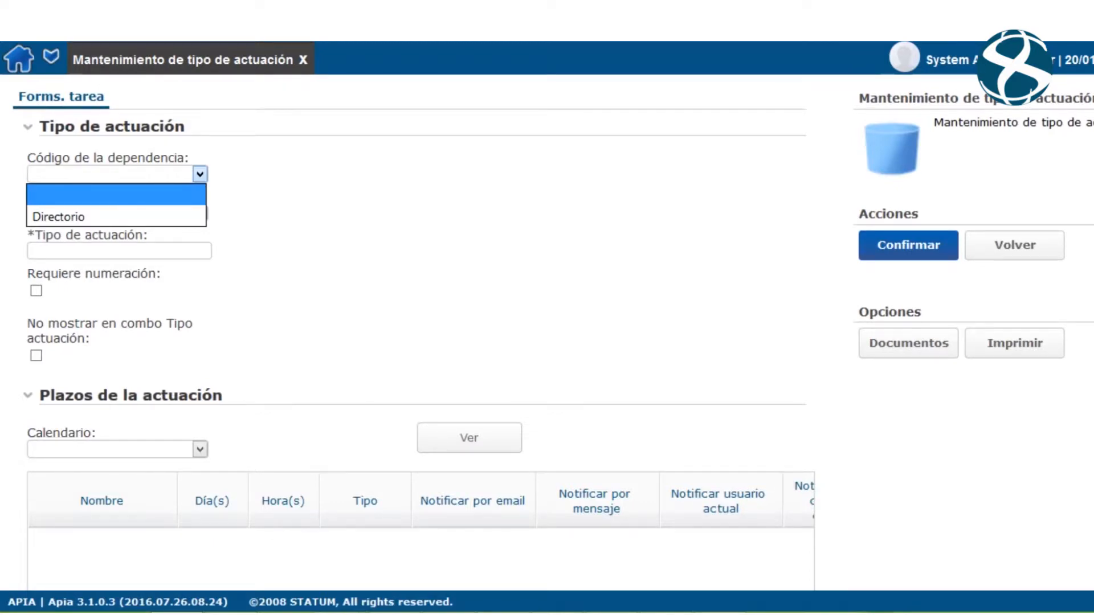
key("Down")
key("Return")
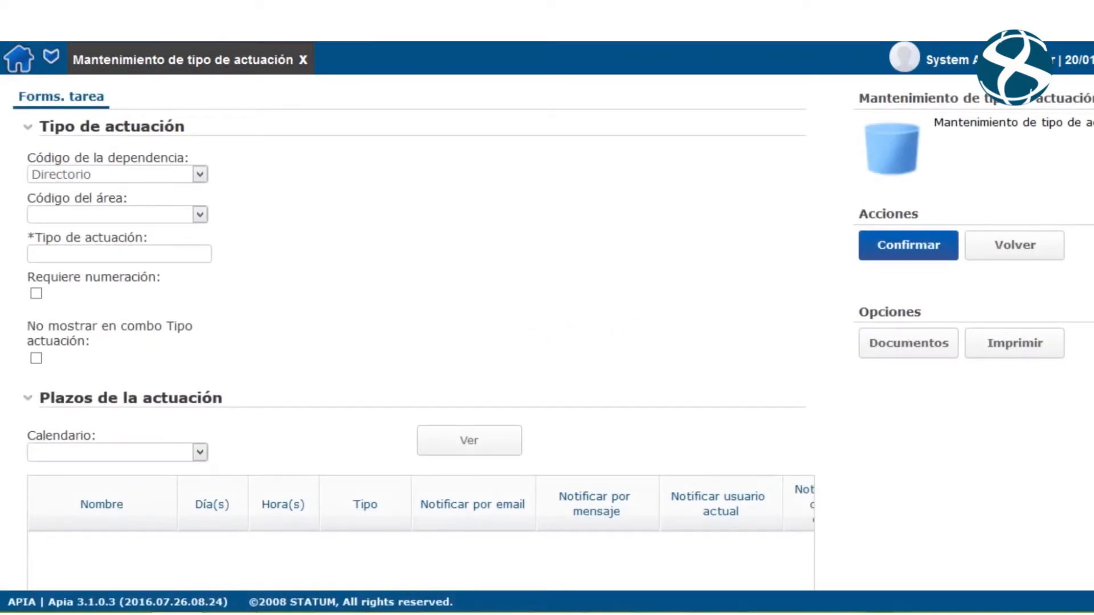
left_click(199, 215)
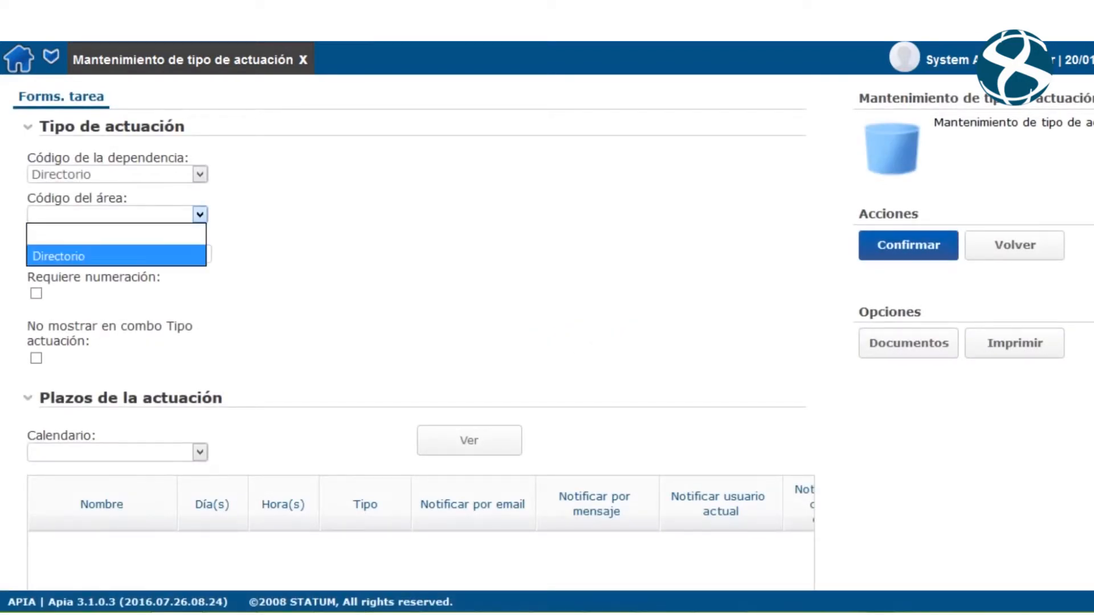
key("Return")
key("Tab")
type("Archivar")
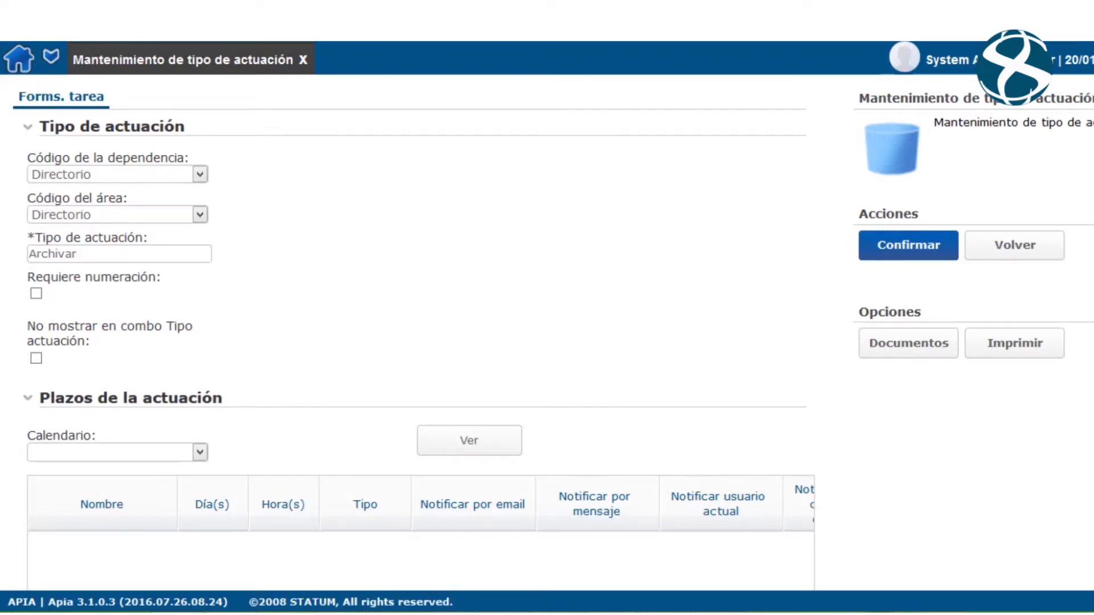
left_click(908, 245)
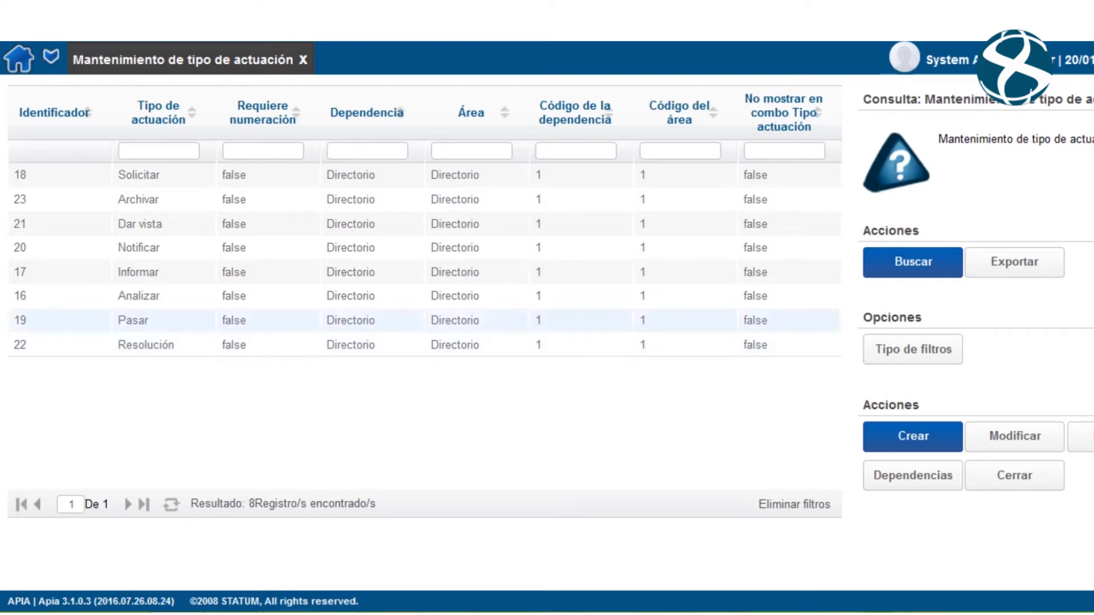
type("AR")
key("BackSpace")
key("BackSpace")
type("aNA")
key("BackSpace")
key("BackSpace")
key("BackSpace")
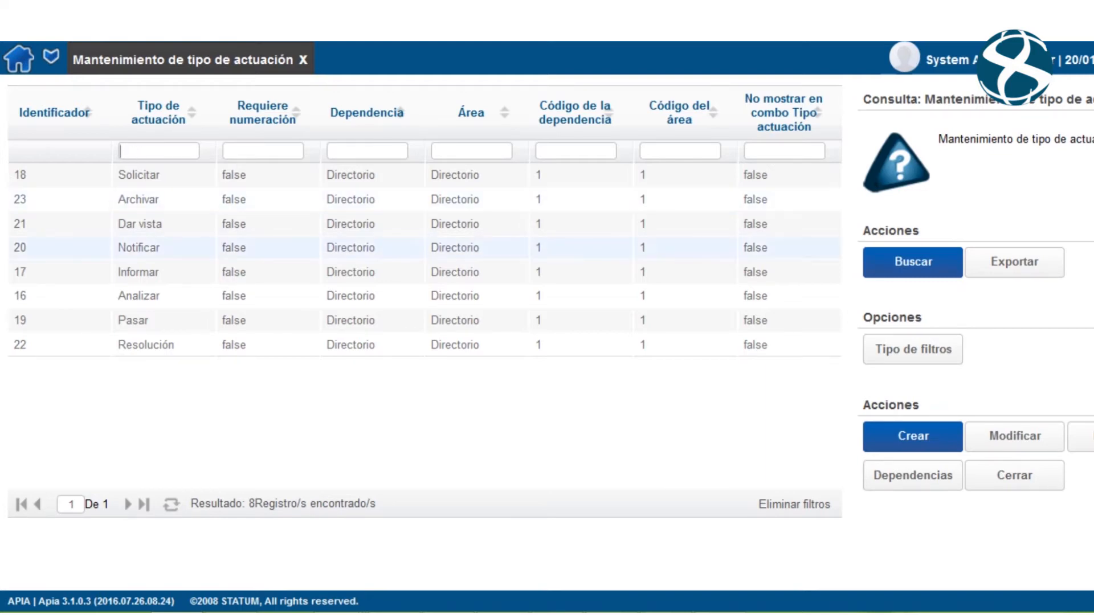